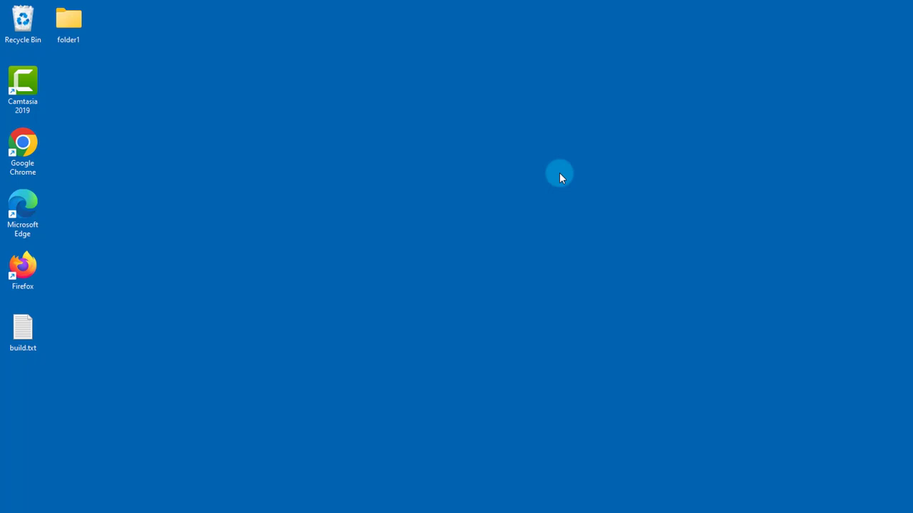
Step: Open the Remote Desktop system settings, enable Remote Desktop on this PC, and confirm the change
key("super")
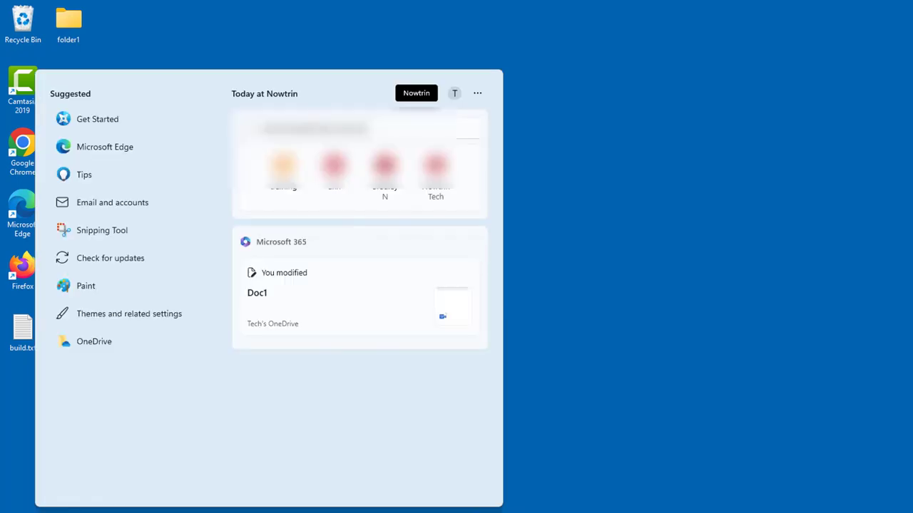
type("rem")
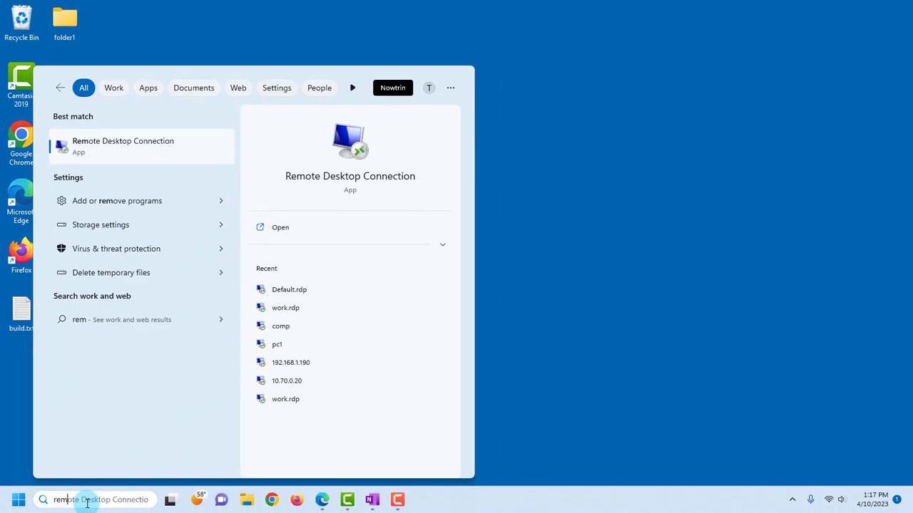
type("ote desk")
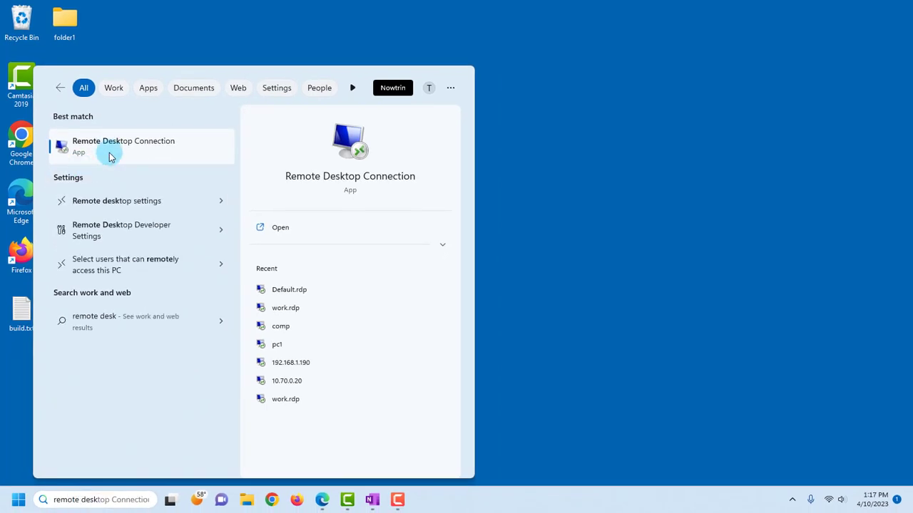
left_click(137, 201)
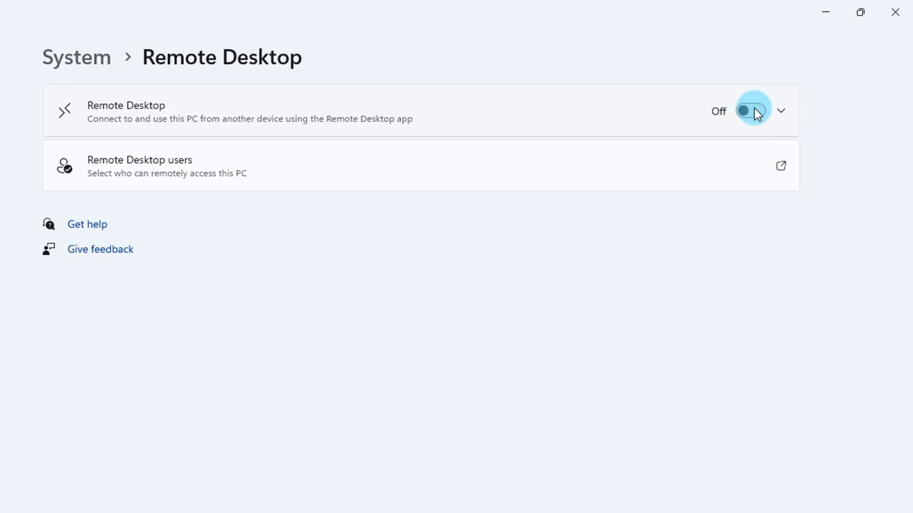
left_click(749, 110)
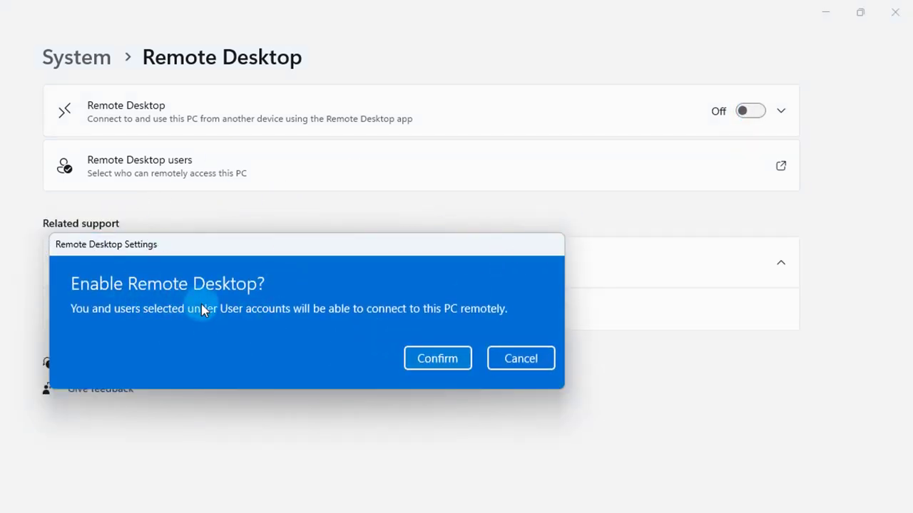
left_click(416, 362)
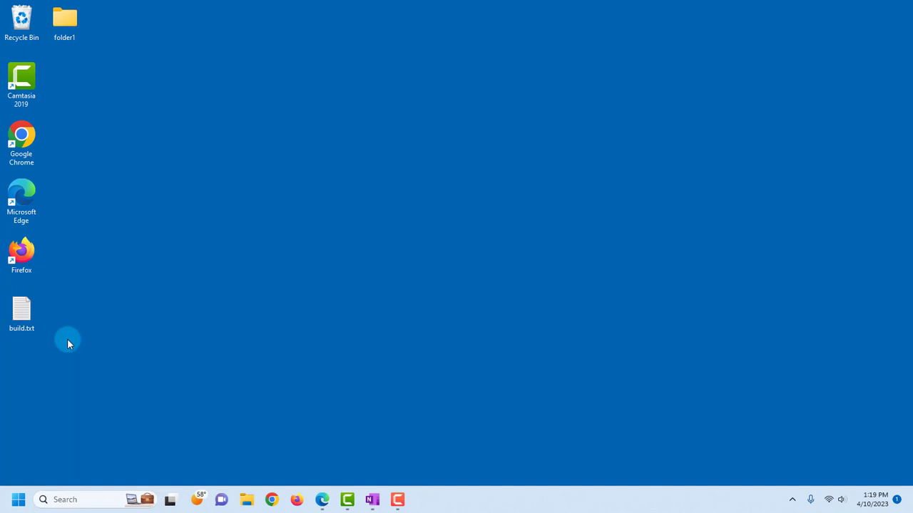
left_click(82, 500)
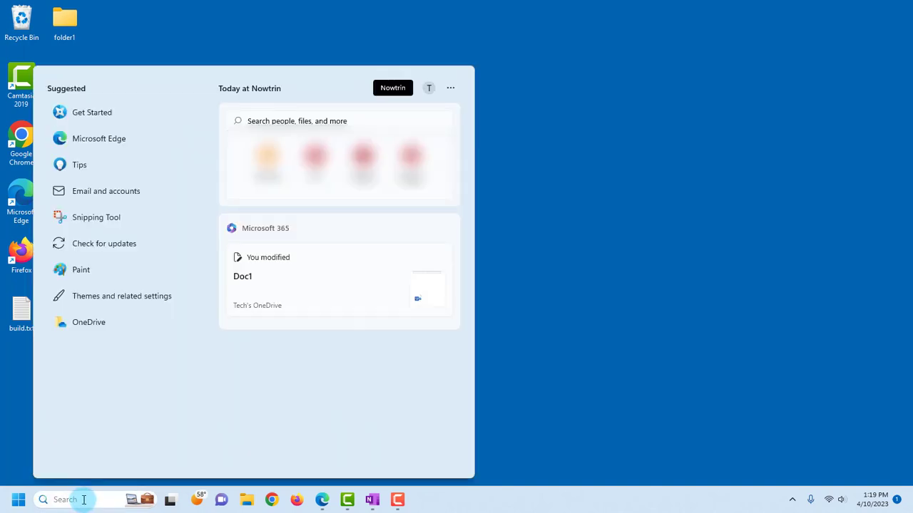
type("remote")
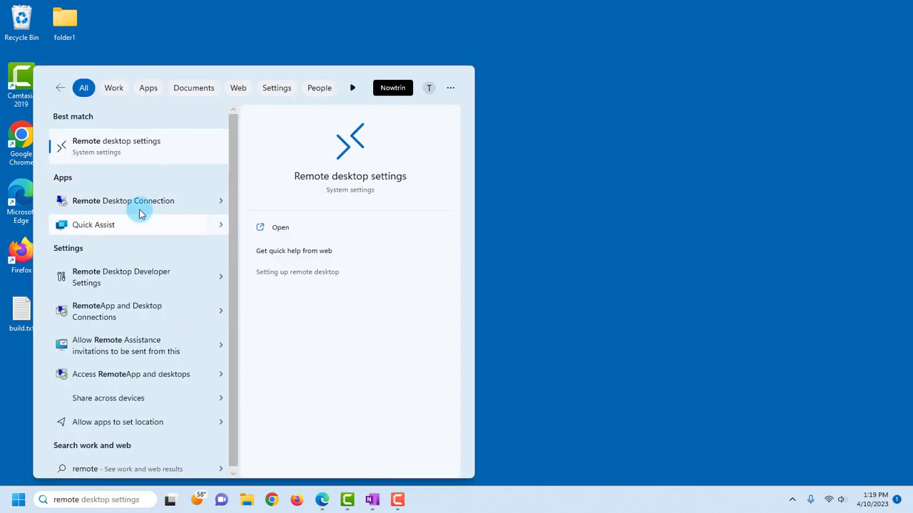
left_click(136, 207)
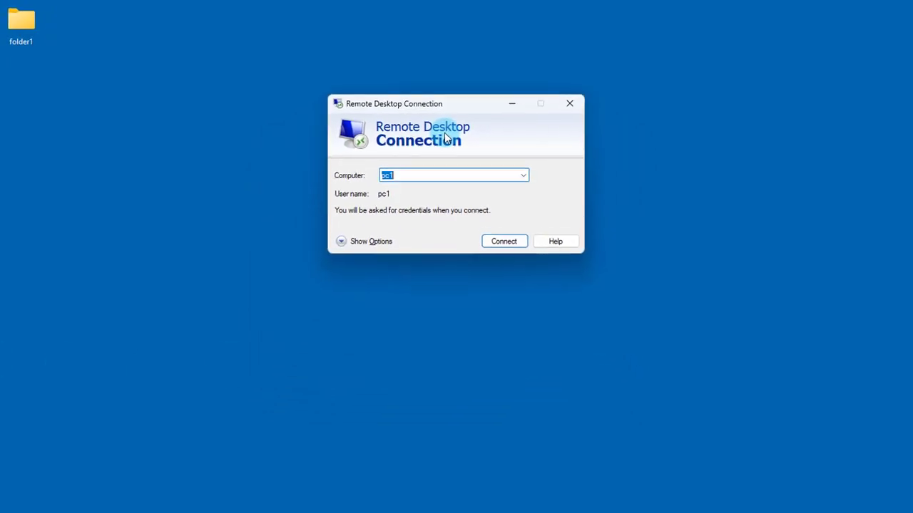
left_click(570, 104)
Step: Launch Remote Desktop Connection by running the mstsc command
right_click(17, 497)
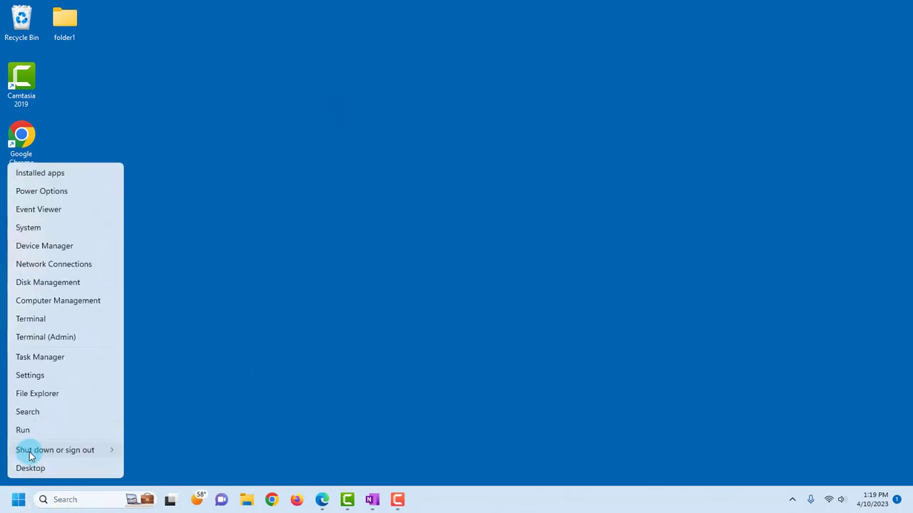
left_click(35, 427)
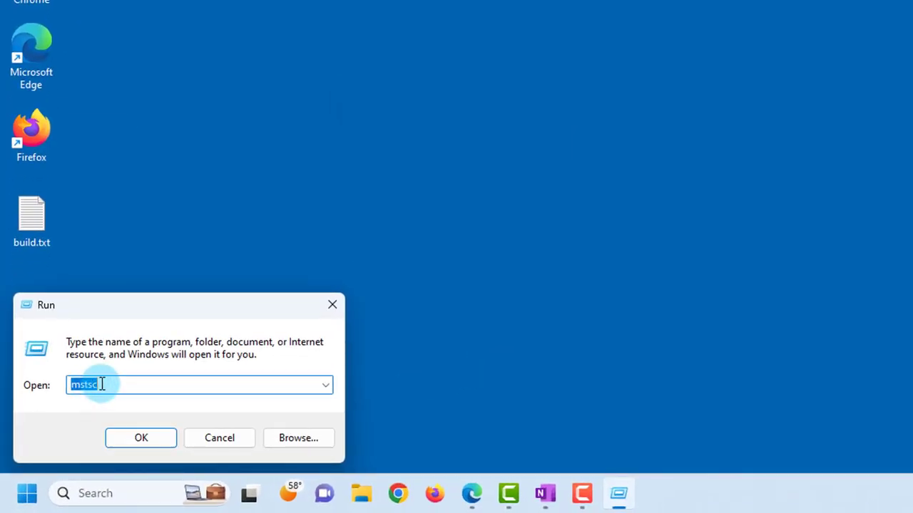
left_click(141, 436)
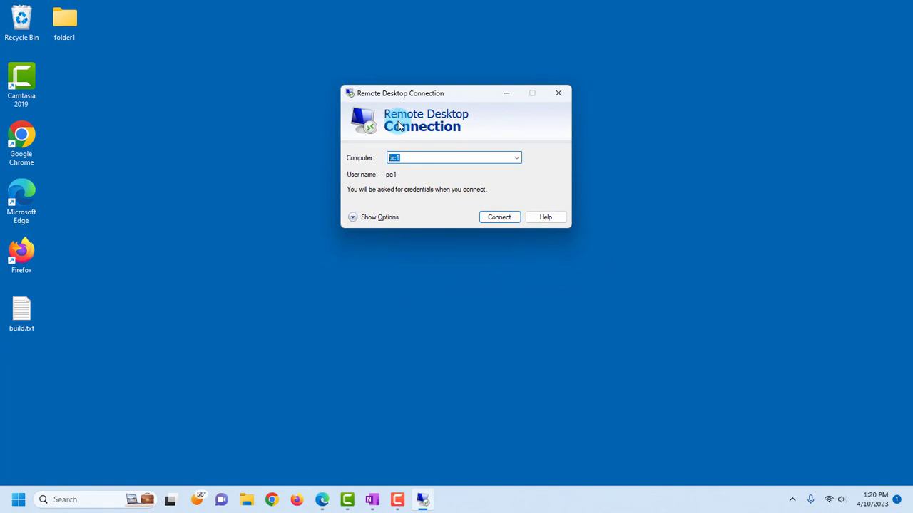
Step: Connect to the remote computer comp and sign in with the account password
type("comp")
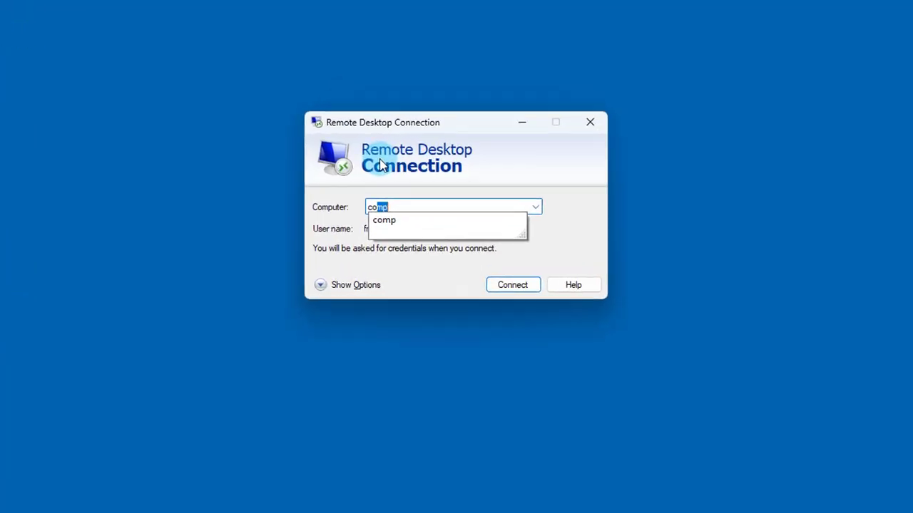
left_click(413, 168)
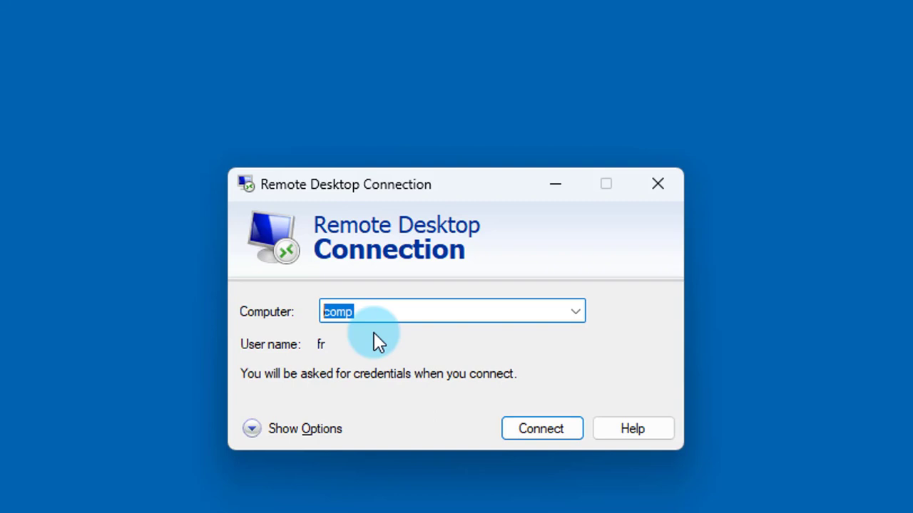
left_click(517, 432)
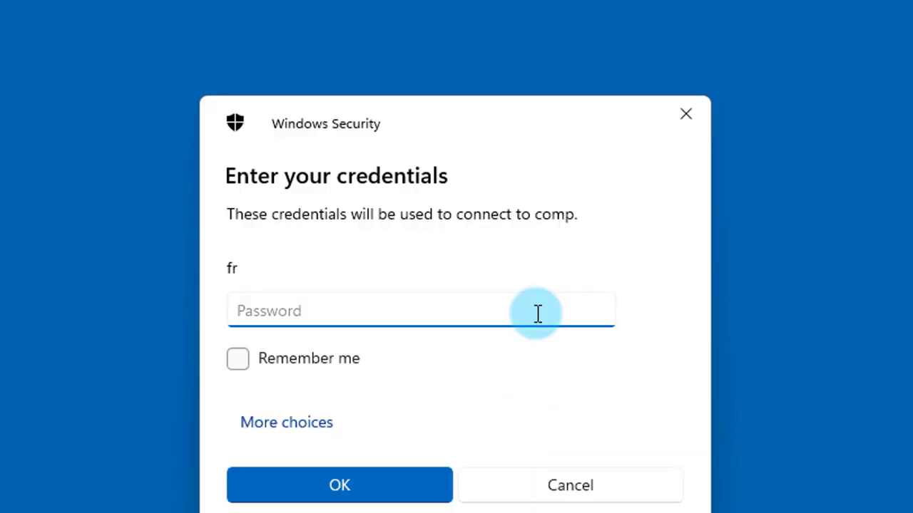
type("••••")
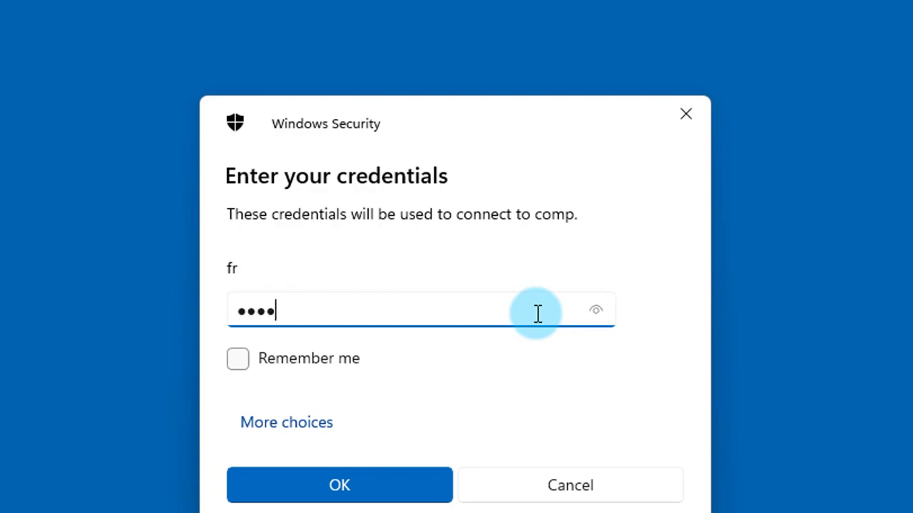
key("Return")
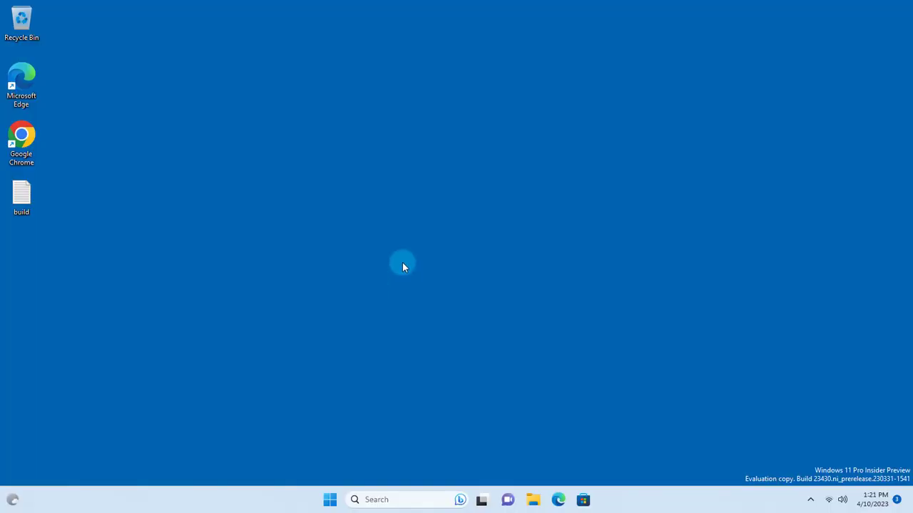
Step: Sign out of the remote computer to end the session and return to the local desktop
mouse_move(399, 17)
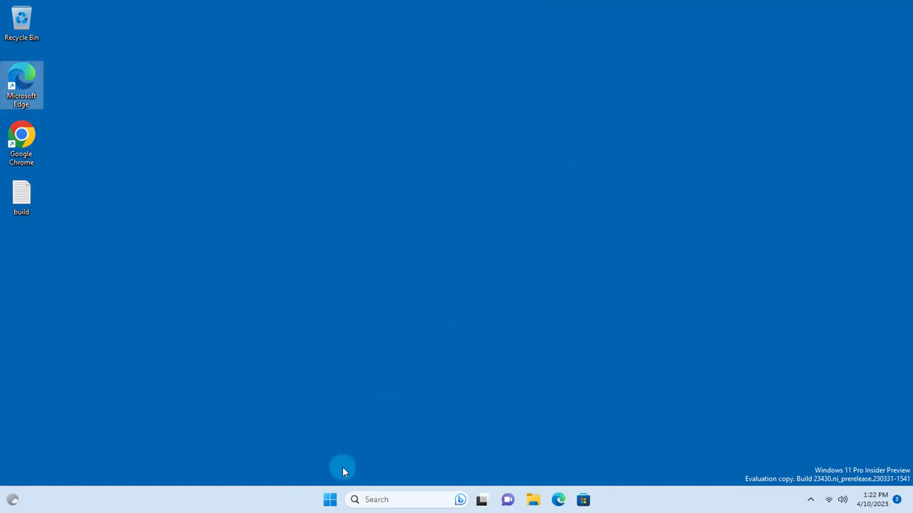
left_click(330, 500)
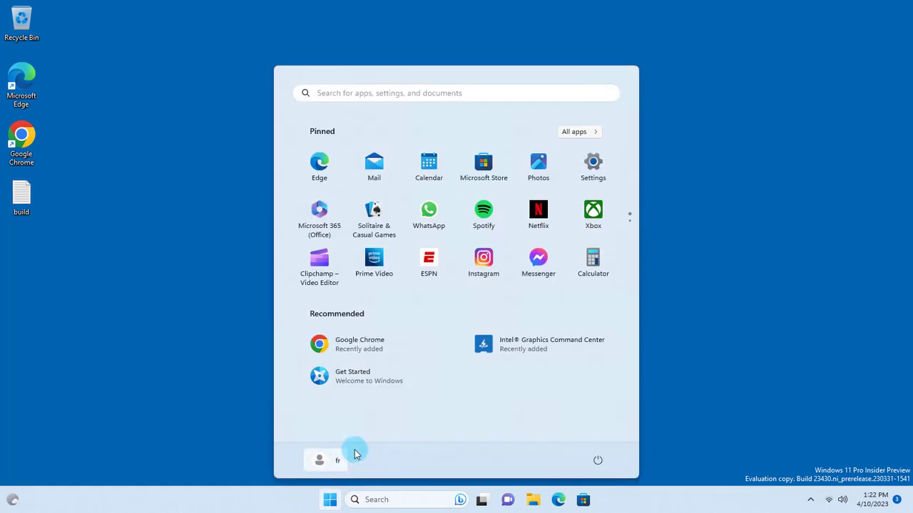
left_click(349, 454)
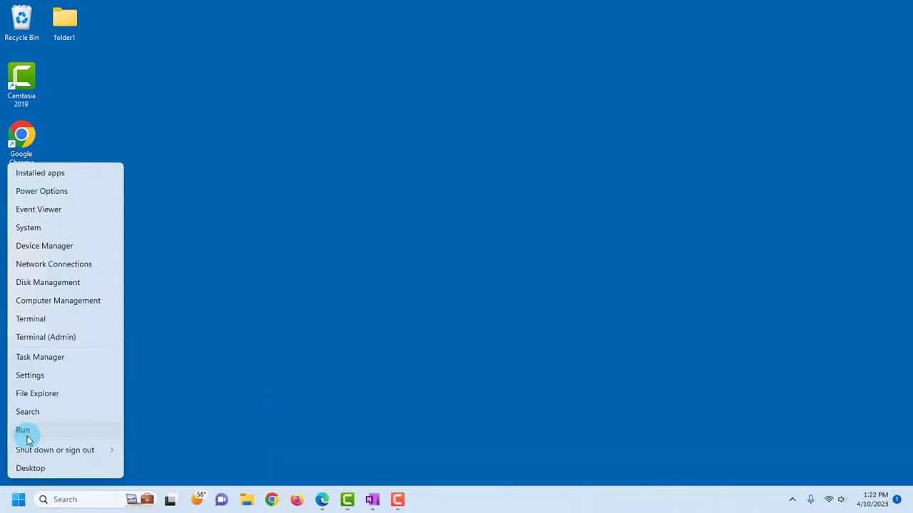
Step: Run mstsc again, start a connection to 192.168.1.69, and cancel the credentials request
left_click(23, 430)
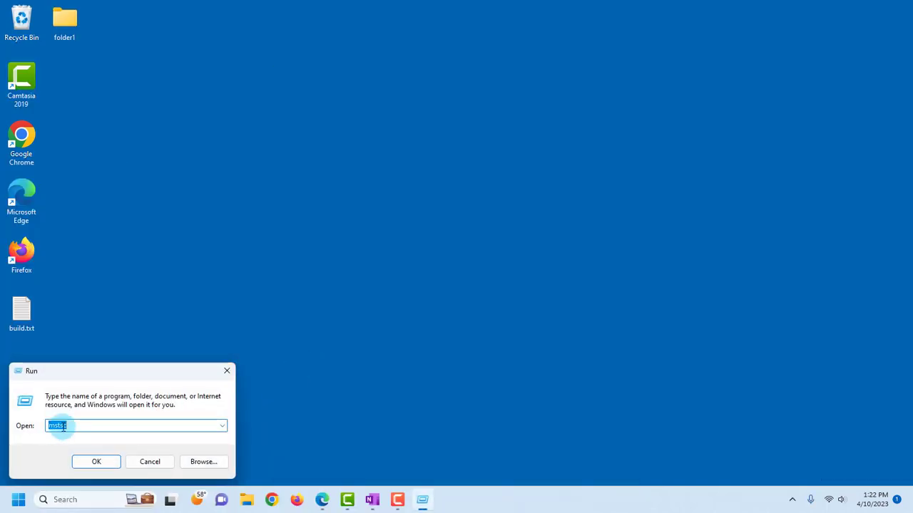
left_click(97, 462)
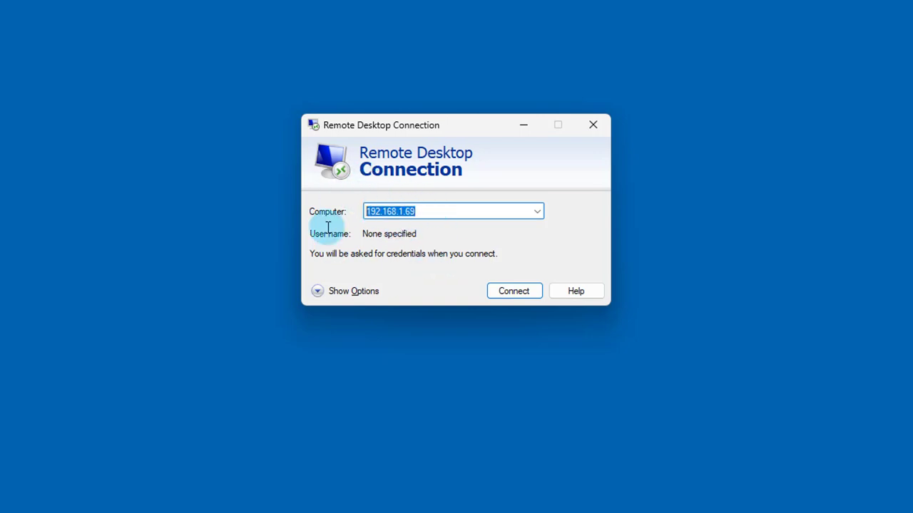
left_click(523, 293)
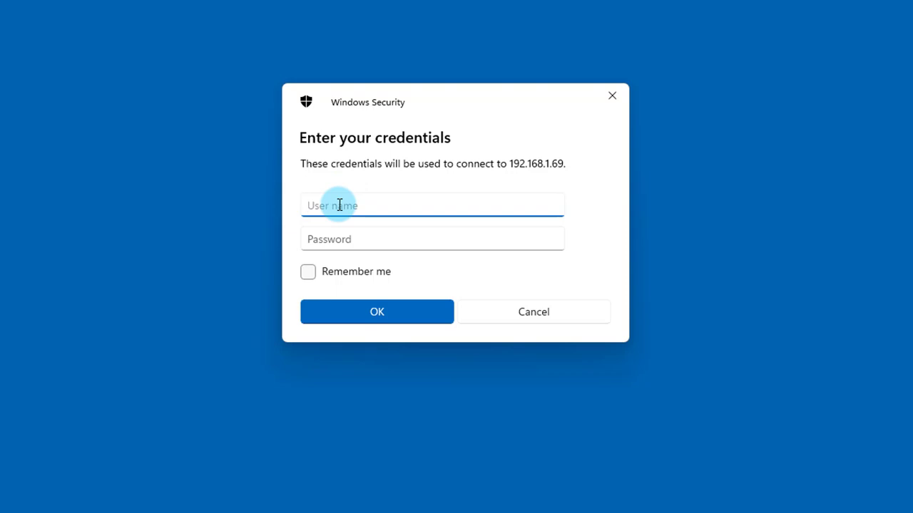
key("Escape")
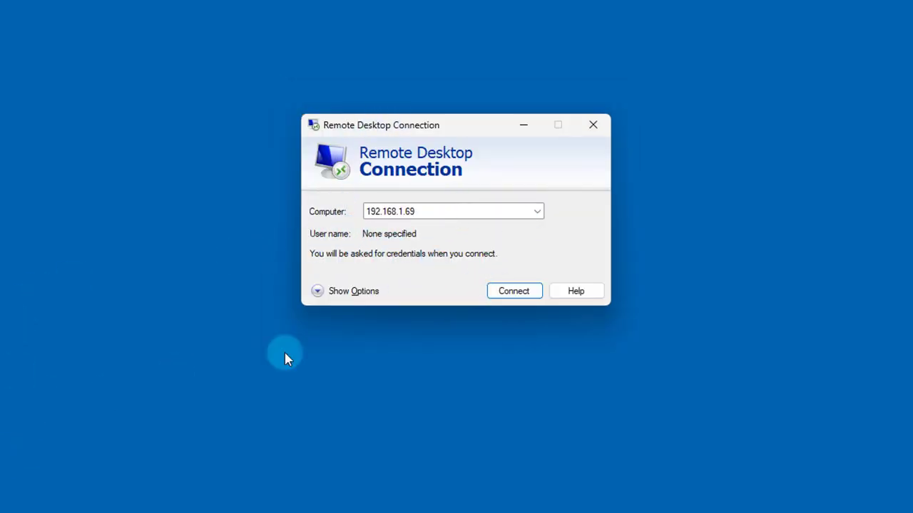
Step: Show the full connection options and set the remote computer to comp
left_click(319, 293)
type("comp")
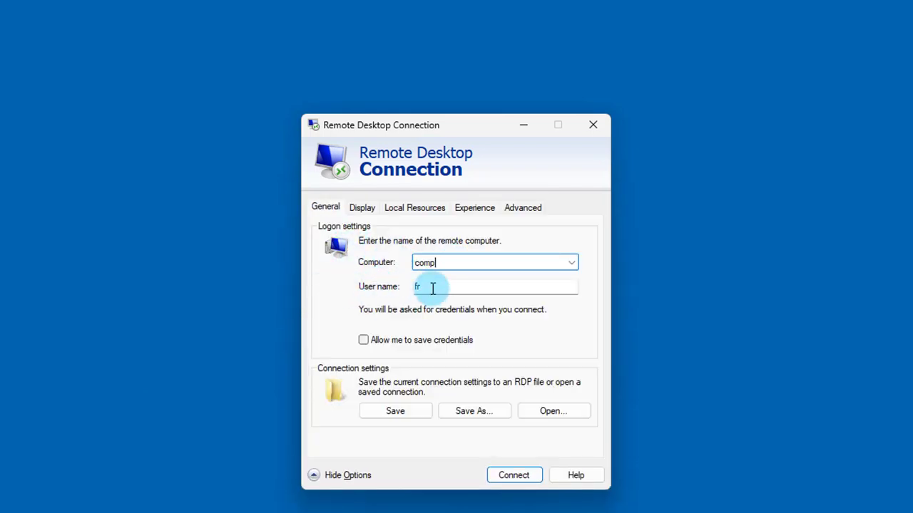
key("Tab")
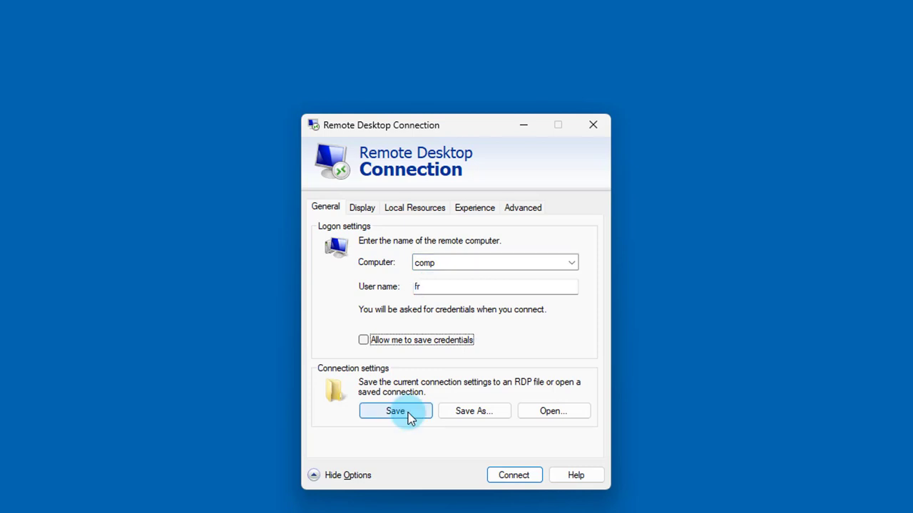
Step: Save the connection settings to the Desktop as an RDP file named main room
left_click(456, 413)
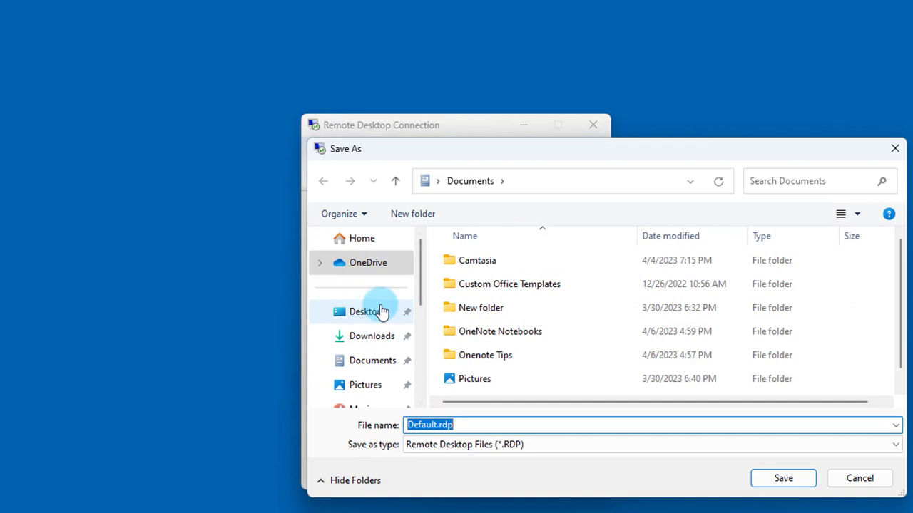
left_click(381, 311)
left_click(464, 426)
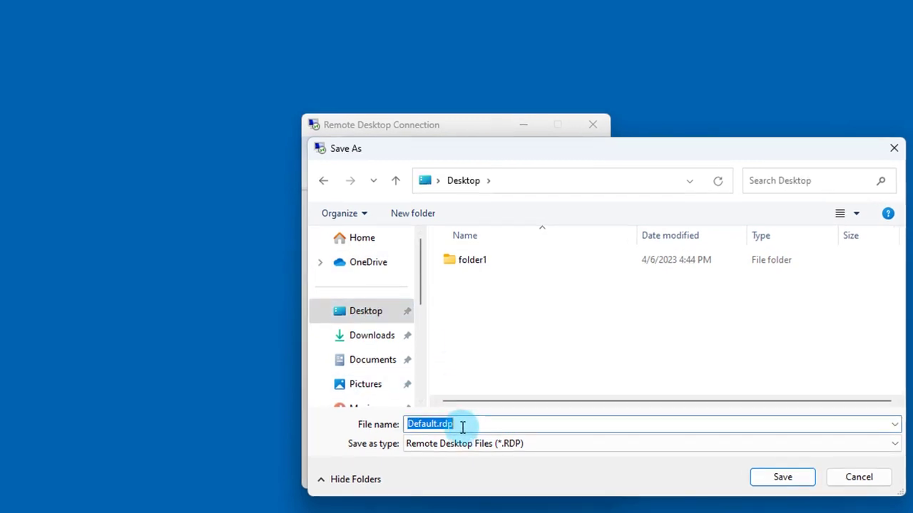
left_click(463, 425)
left_click_drag(462, 358, 417, 357)
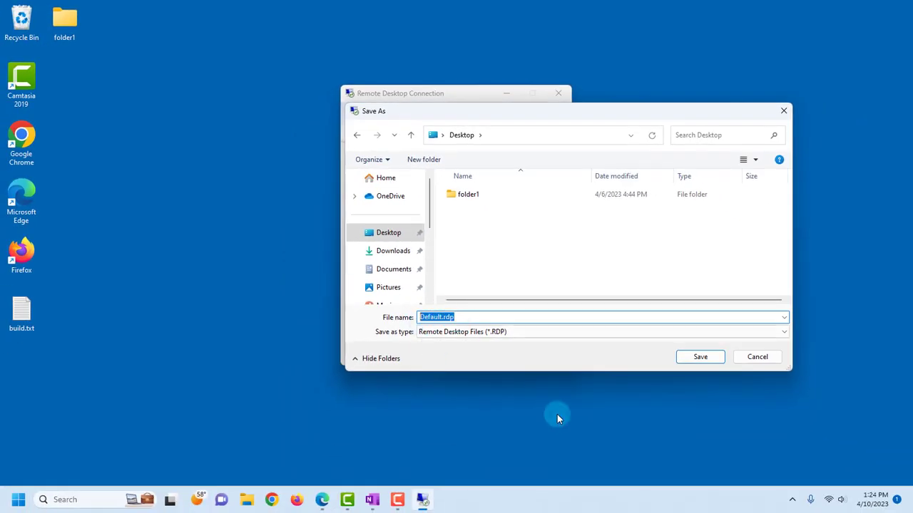
type("main room")
left_click(699, 358)
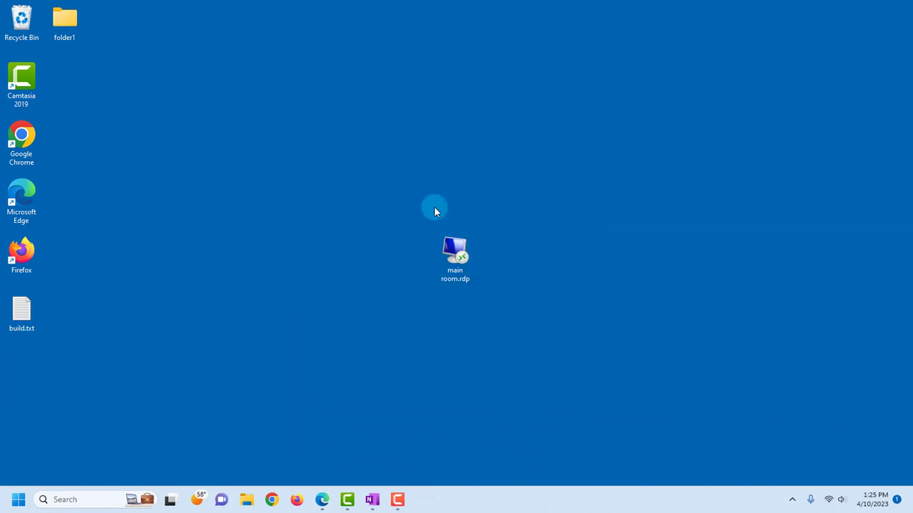
Step: Start the saved main room.rdp connection, accept the unidentified publisher, and enter the account password
left_click(449, 244)
double_click(459, 255)
left_click(534, 305)
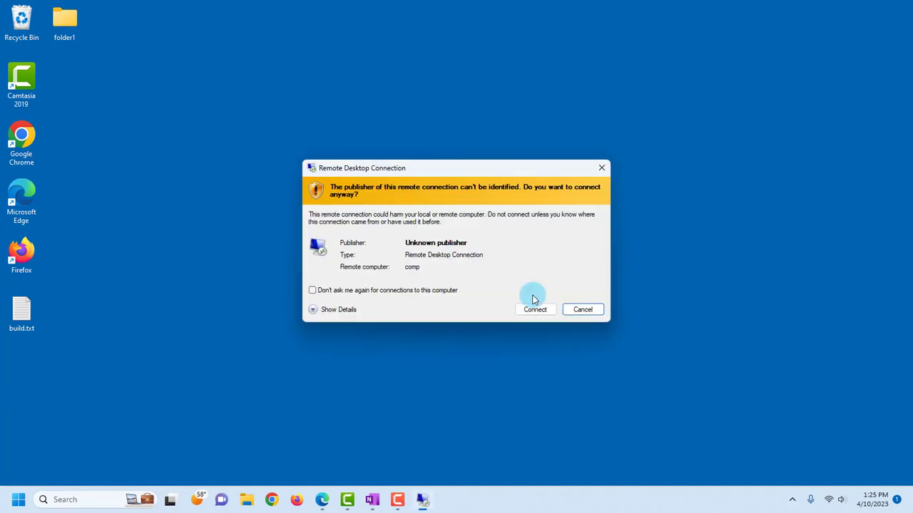
left_click(372, 242)
type("••")
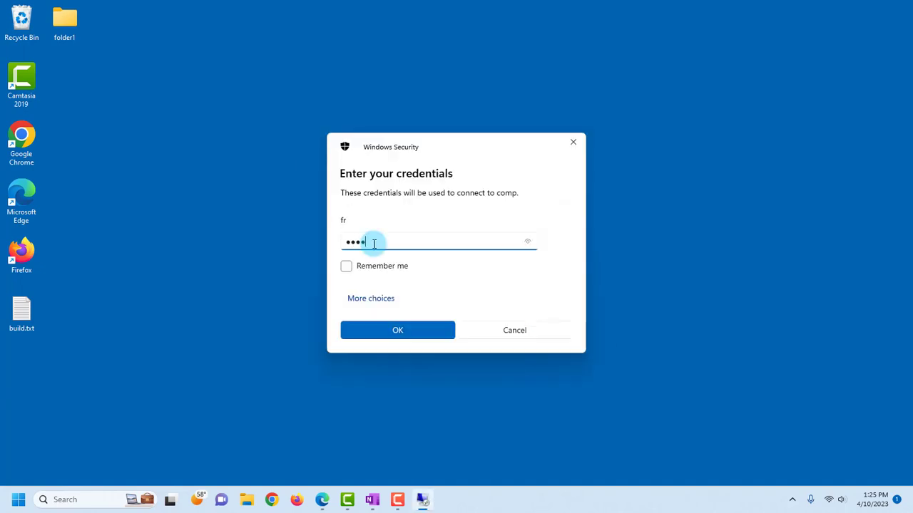
left_click(477, 332)
Step: Open the main room.rdp file on the desktop for editing
right_click(456, 253)
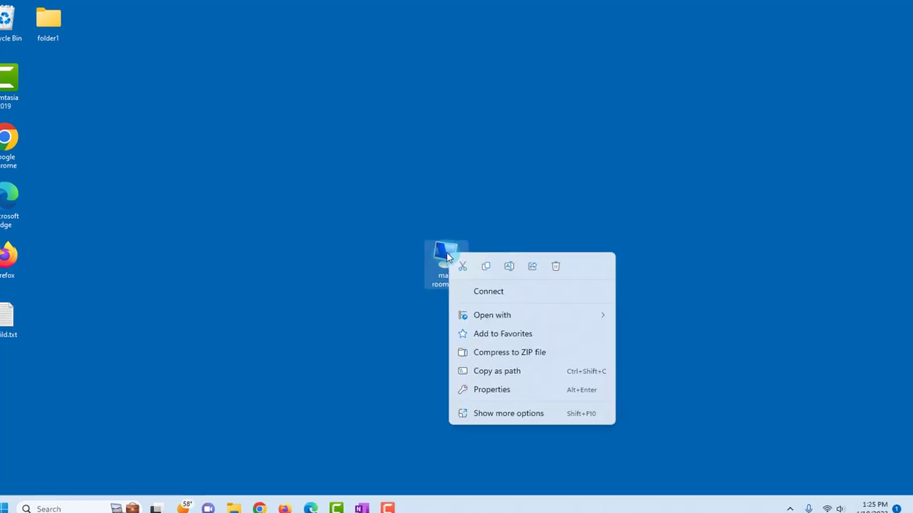
left_click(492, 467)
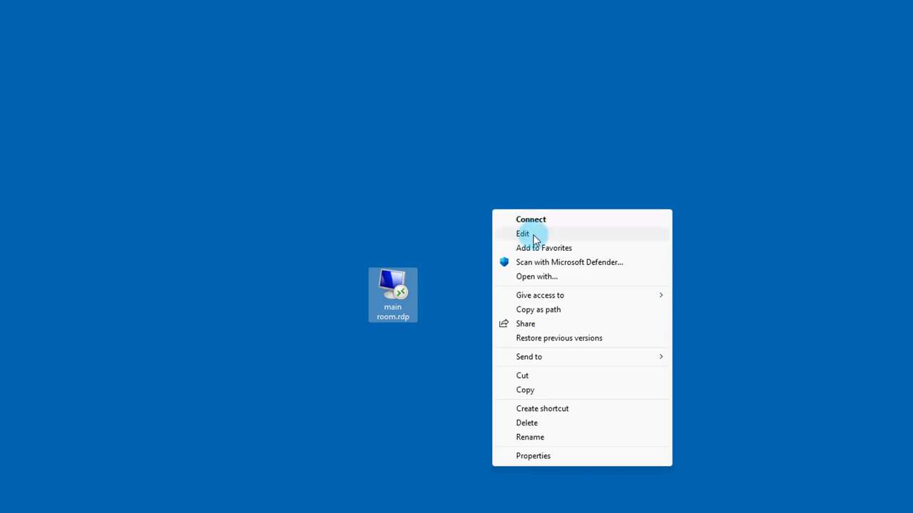
left_click(524, 234)
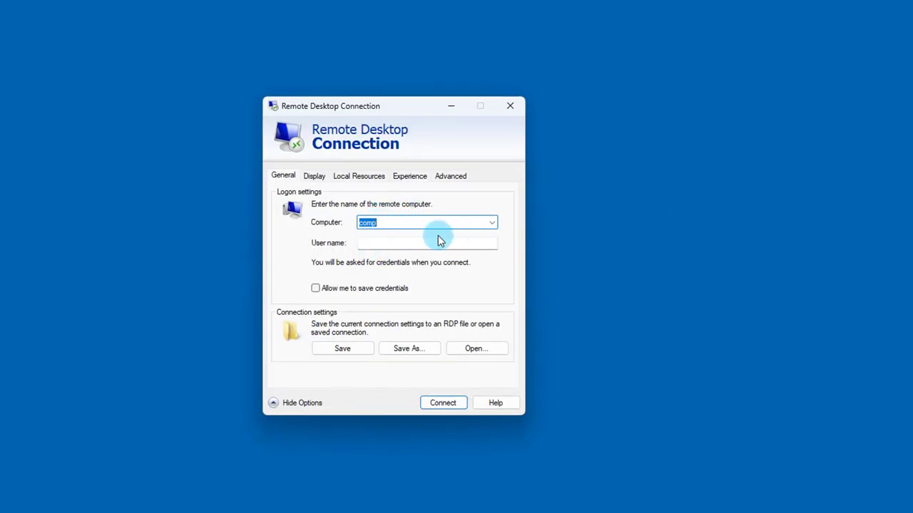
Step: Share all local drives with the remote session through the connection's local devices and resources settings
left_click(320, 179)
left_click(355, 180)
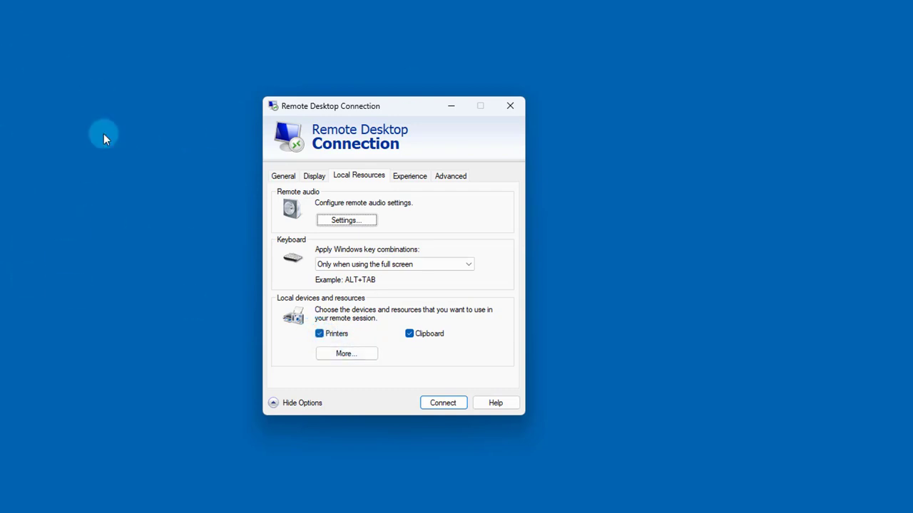
left_click(343, 354)
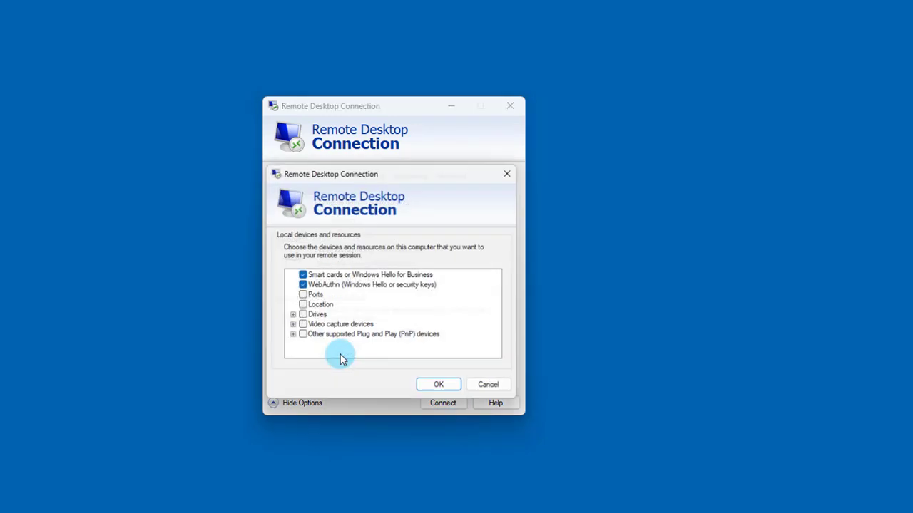
left_click(300, 316)
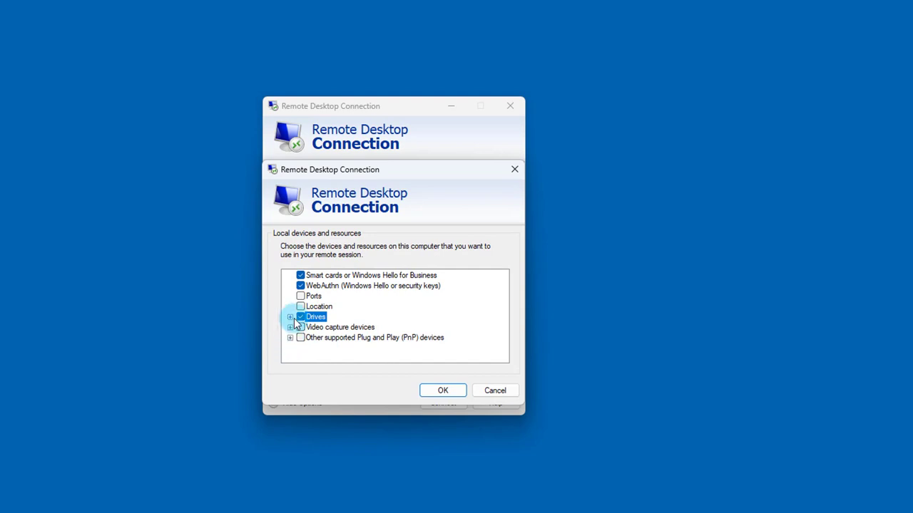
left_click(291, 317)
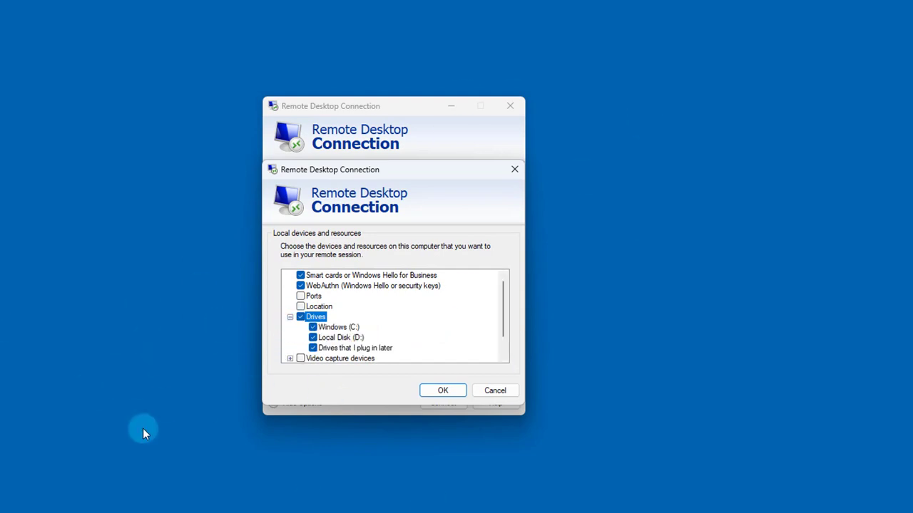
left_click(421, 389)
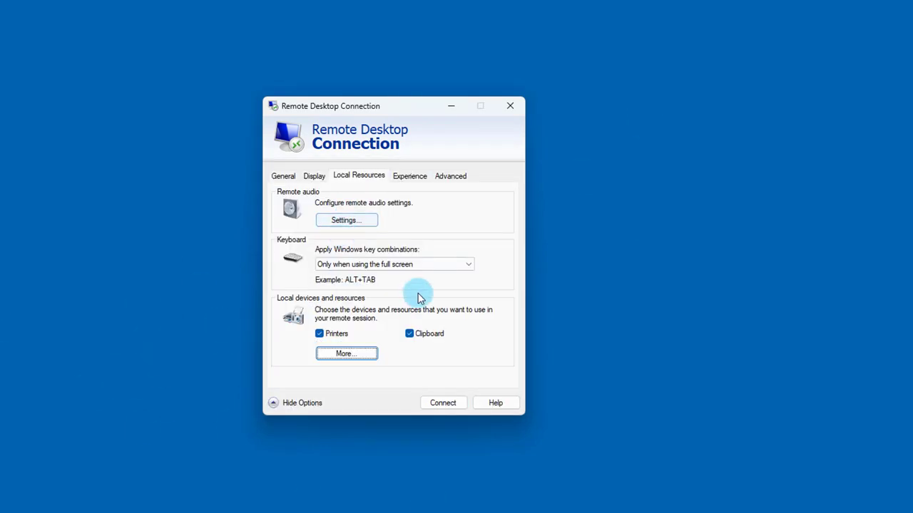
Step: Connect to the remote computer and select the redirected local C drive under This PC in File Explorer
left_click(442, 403)
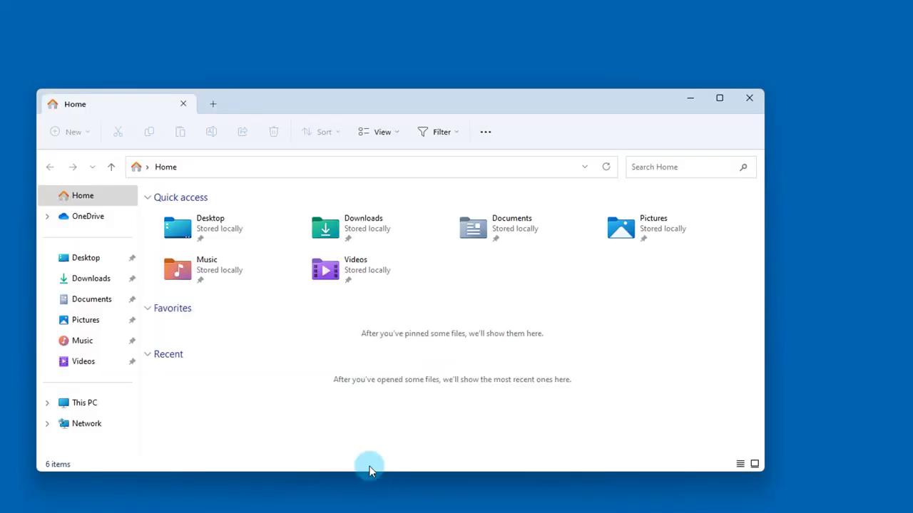
left_click(93, 403)
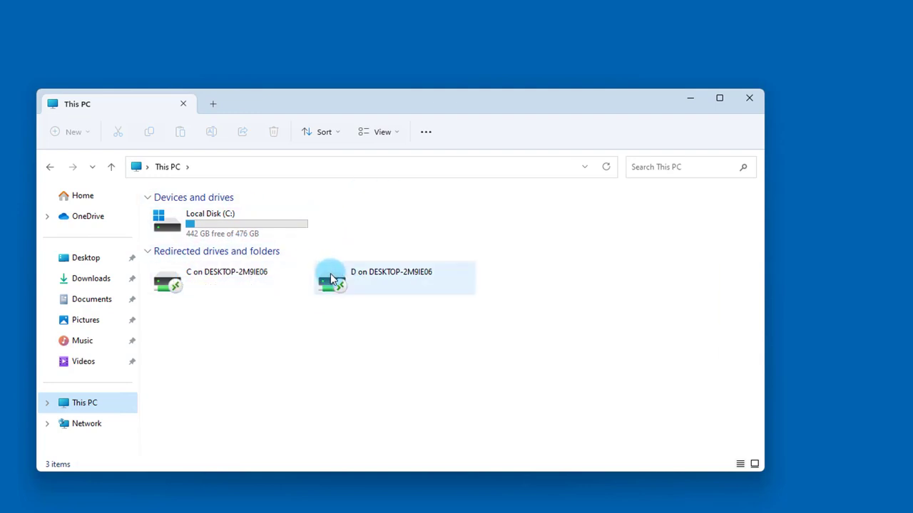
left_click(273, 274)
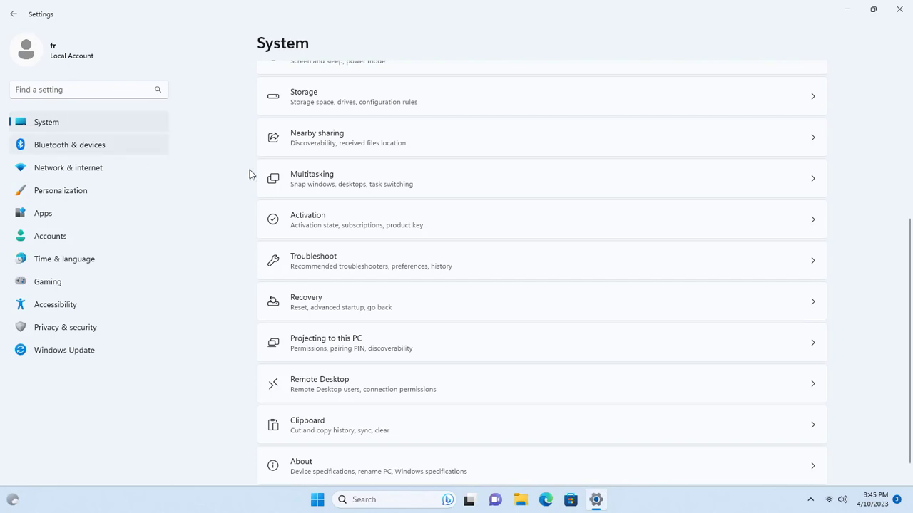
Step: In the system's Remote Desktop settings, add the account fr to the Remote Desktop users, checking the name before accepting
left_click(333, 391)
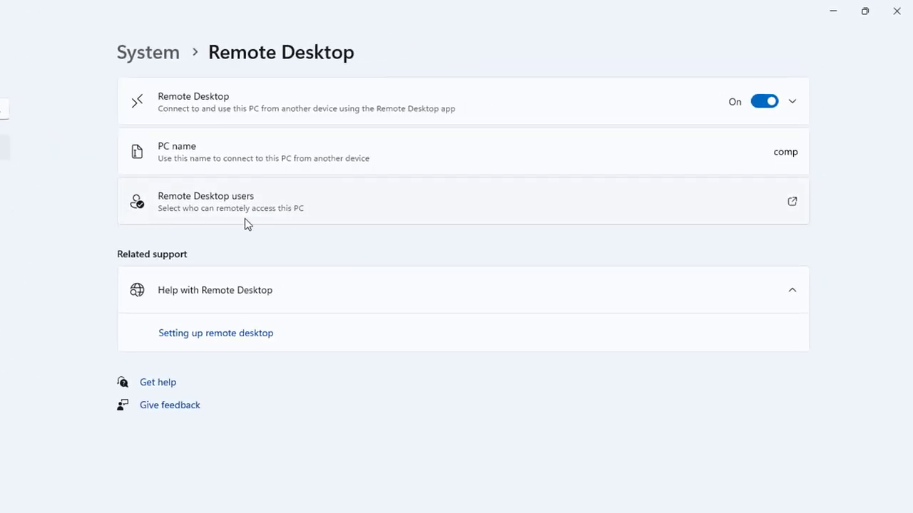
left_click(282, 201)
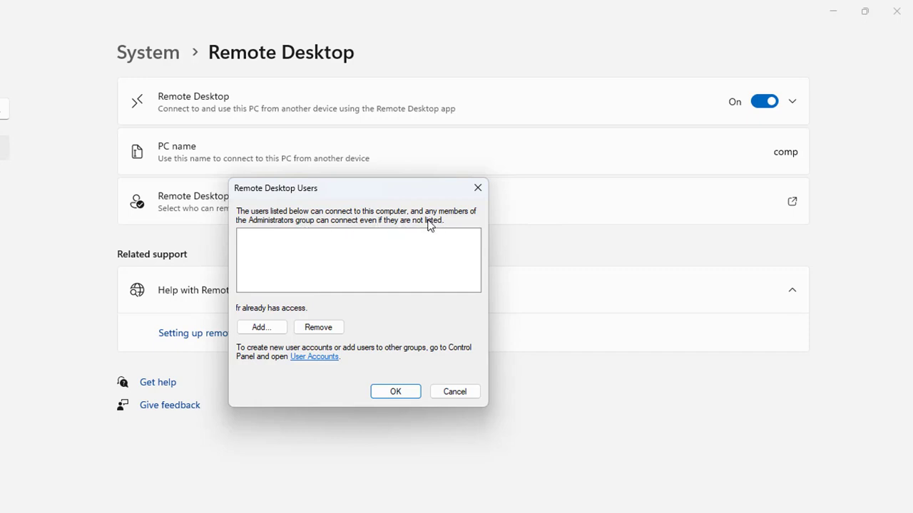
left_click(251, 326)
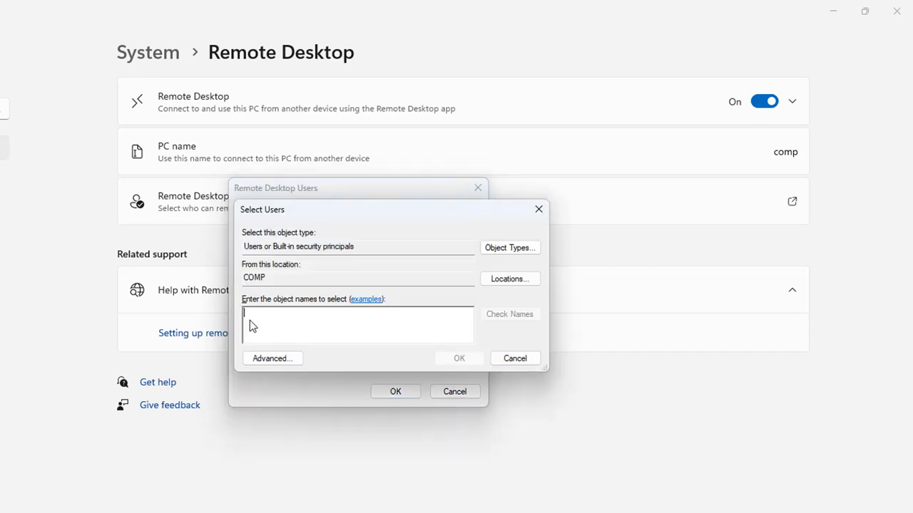
type("fr")
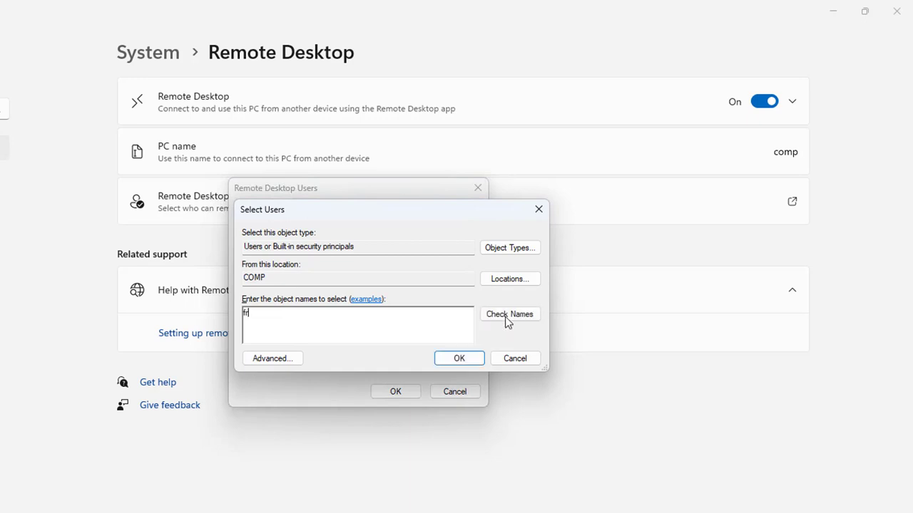
left_click(509, 318)
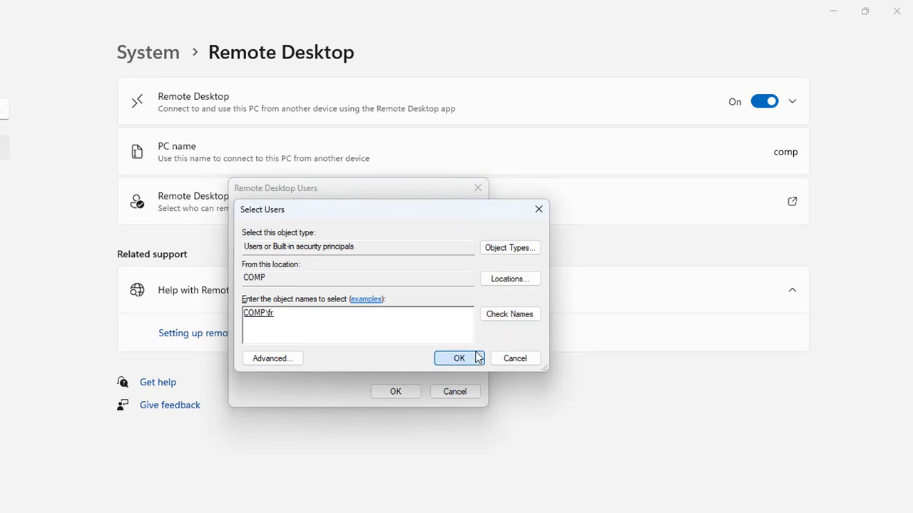
left_click(460, 358)
left_click(396, 392)
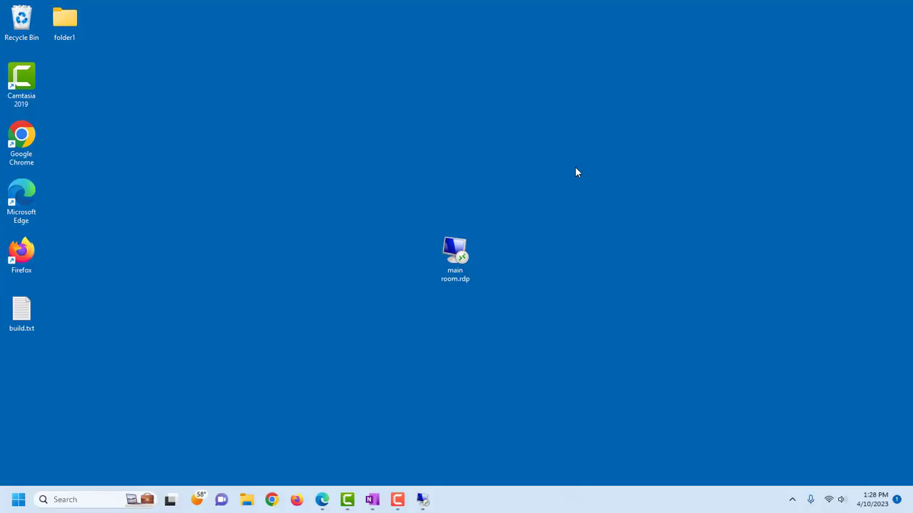